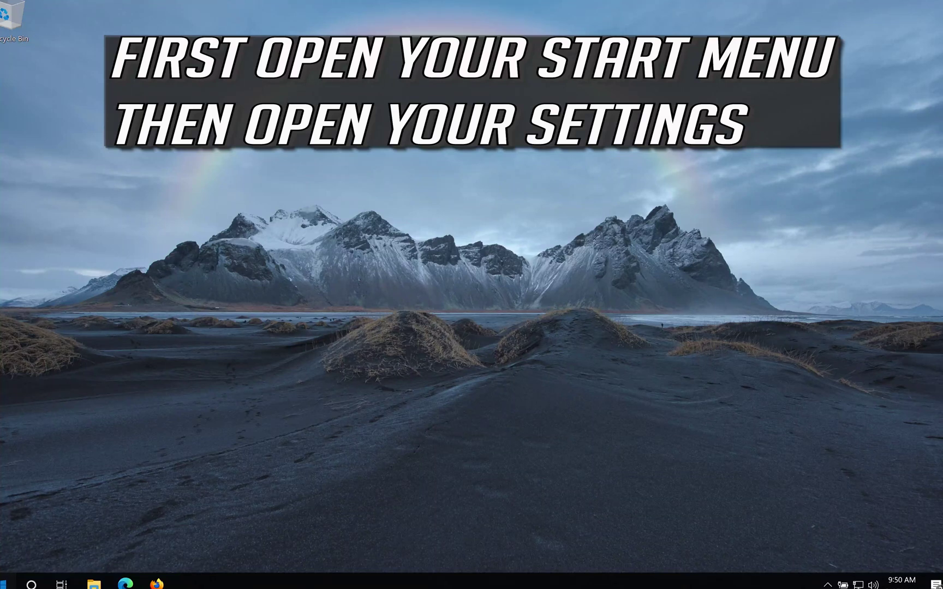
# Launch Windows Settings using the gear in the Start menu's left rail.
pyautogui.press('super')
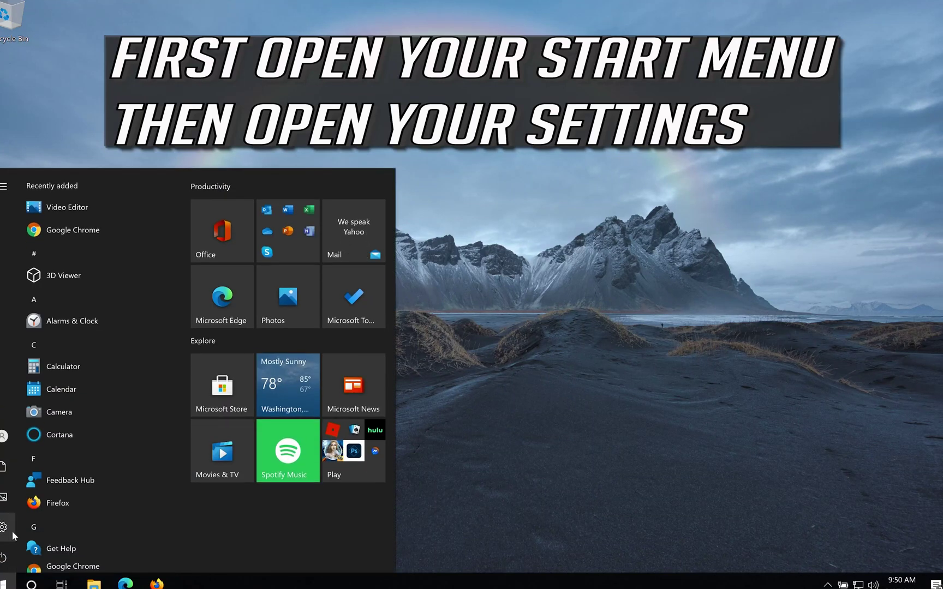
pyautogui.moveTo(27, 531)
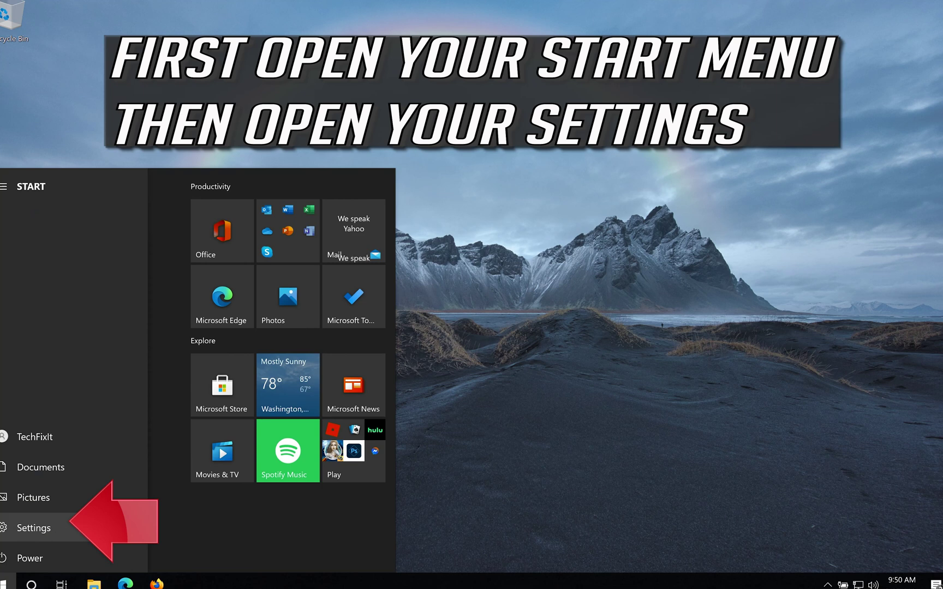
pyautogui.click(96, 526)
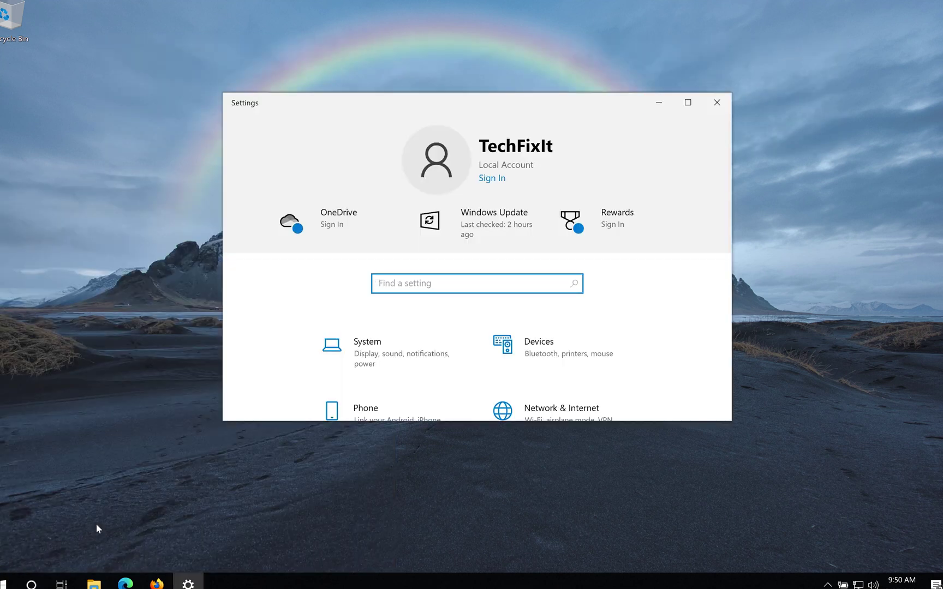
# Open the Privacy section and scroll its left pane toward App permissions.
pyautogui.scroll(-5, 544, 353)
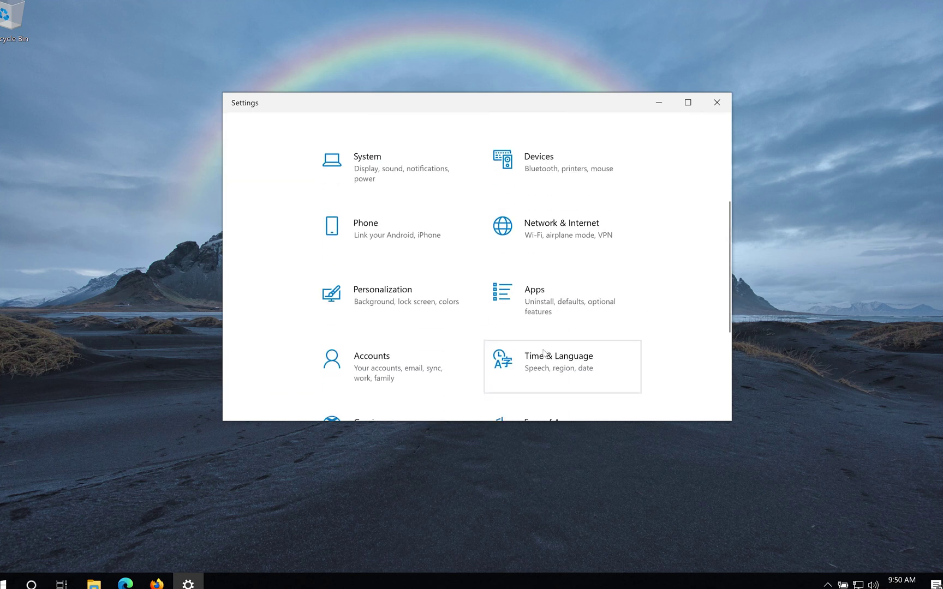
pyautogui.scroll(-2, 543, 353)
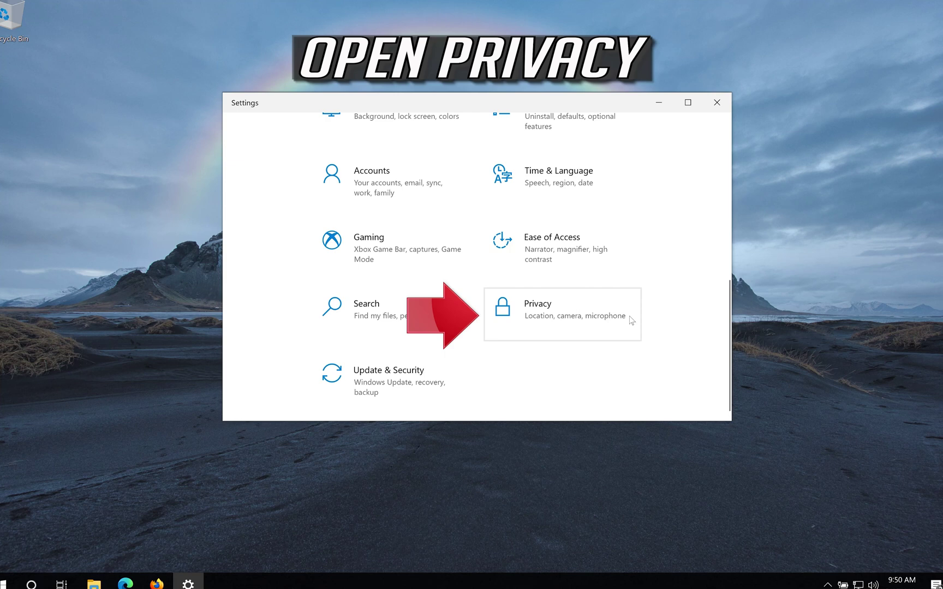
pyautogui.click(600, 326)
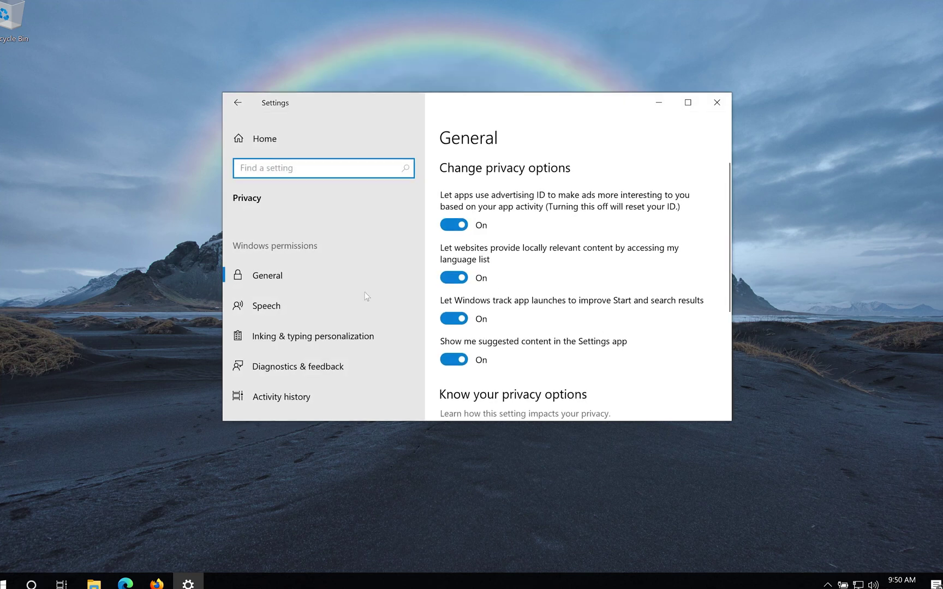
pyautogui.scroll(-5, 312, 291)
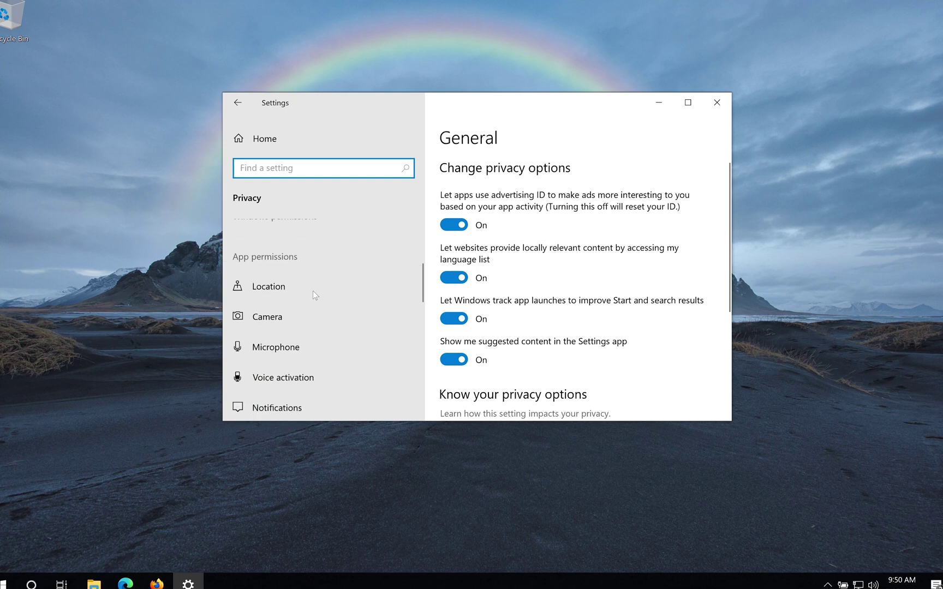
# On the Camera privacy page, switch camera access for this device On.
pyautogui.click(342, 314)
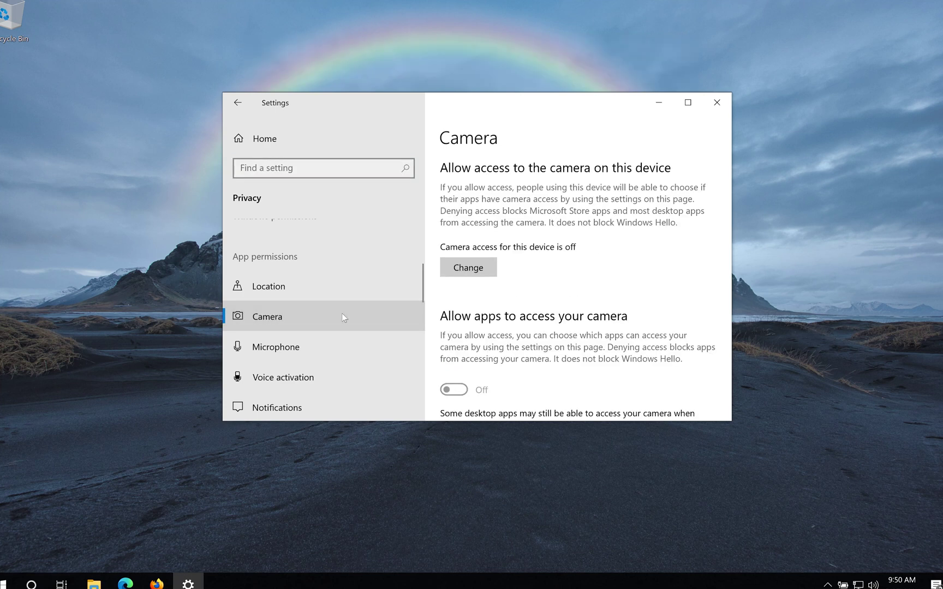
pyautogui.click(474, 266)
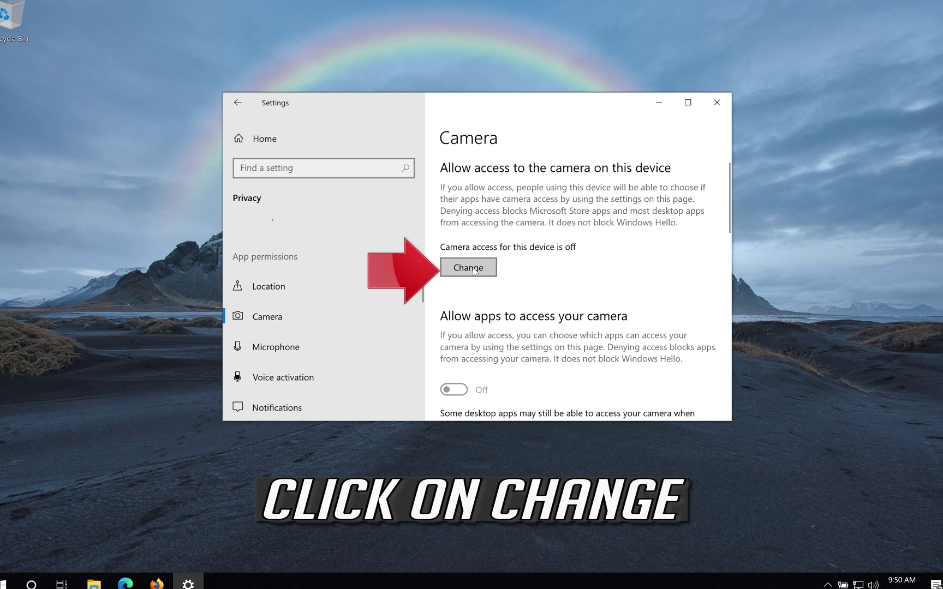
pyautogui.click(474, 271)
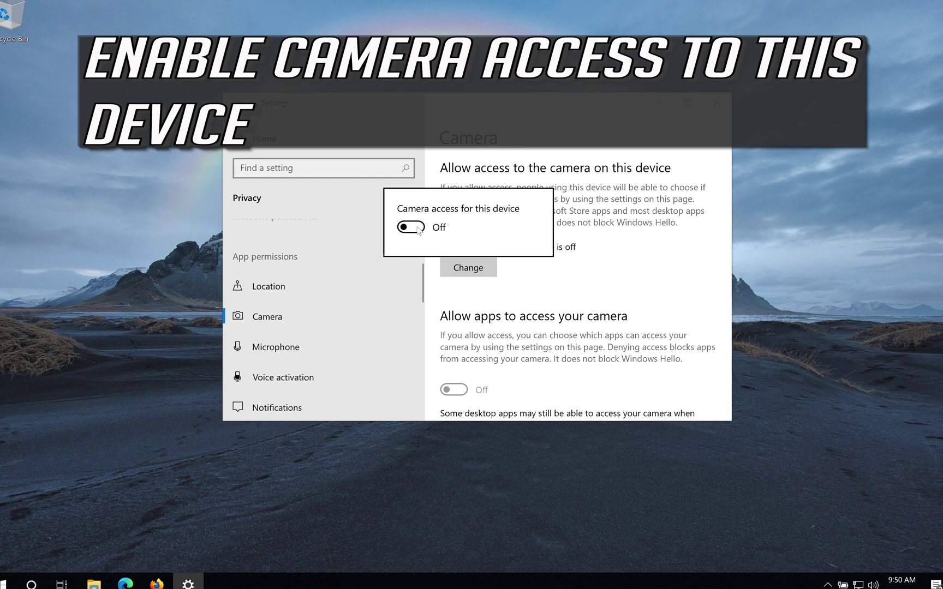
pyautogui.click(419, 231)
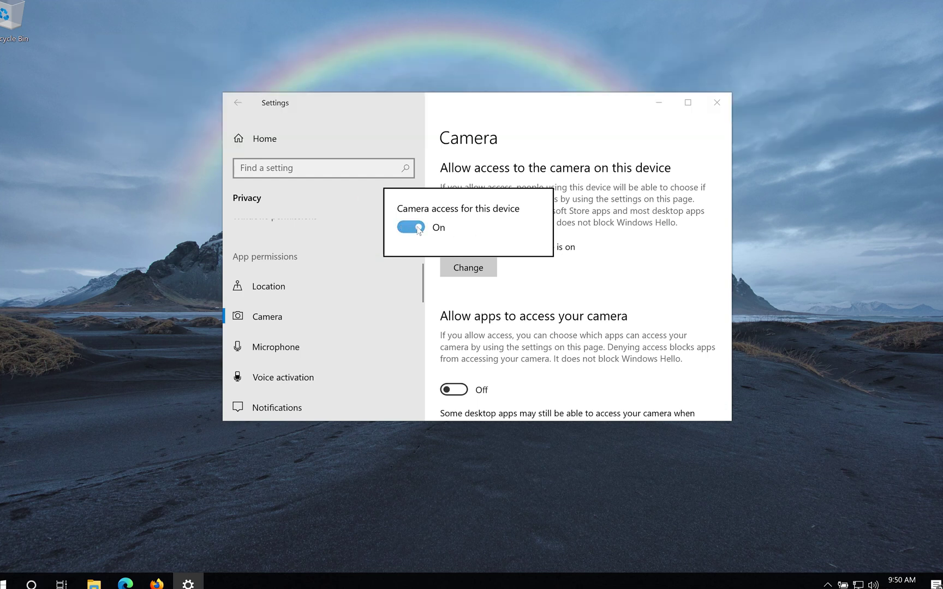
pyautogui.click(617, 249)
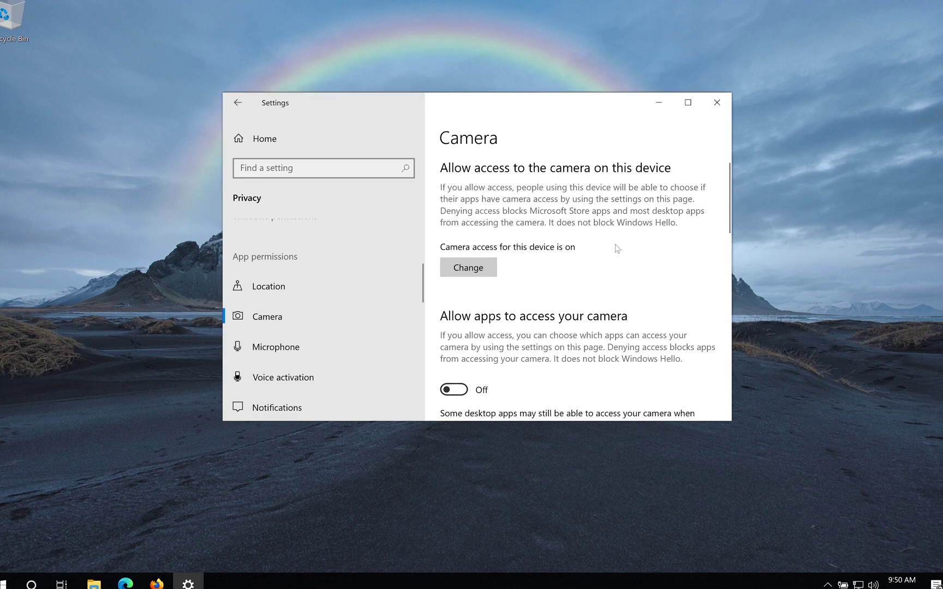
# Turn 'Allow apps to access your camera' On and review the Store and desktop app toggles.
pyautogui.scroll(-2, 625, 265)
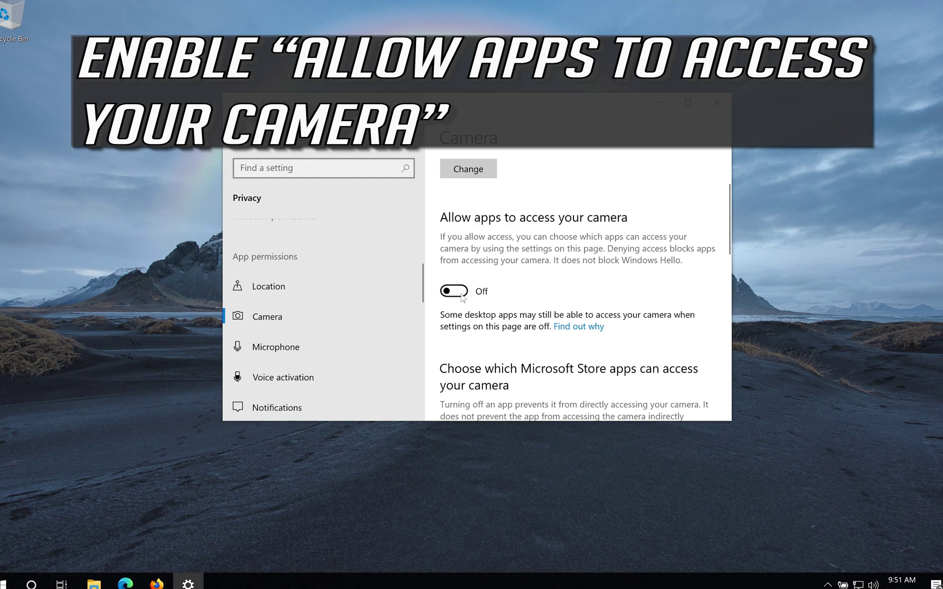
pyautogui.click(462, 295)
pyautogui.scroll(-3, 595, 260)
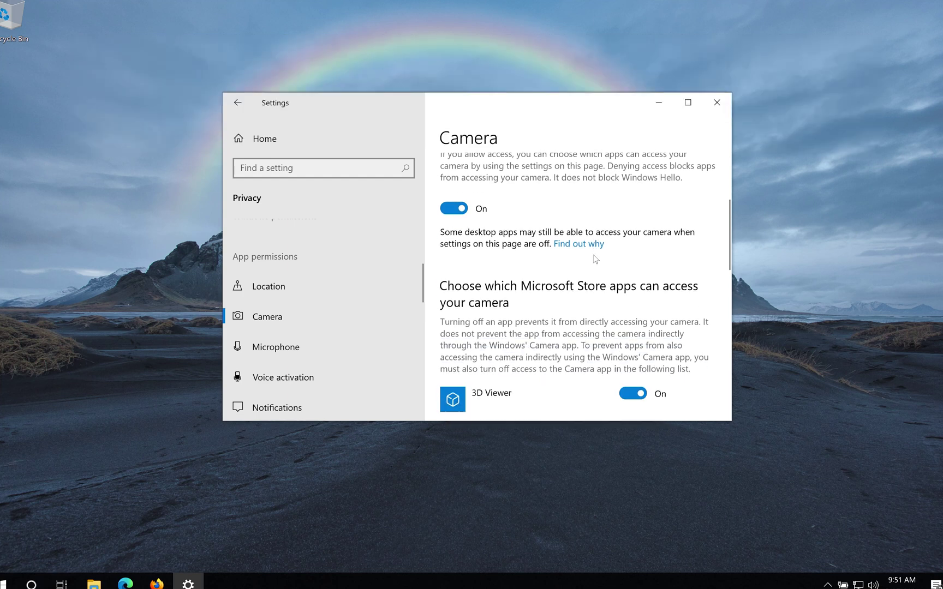
pyautogui.scroll(-2, 595, 260)
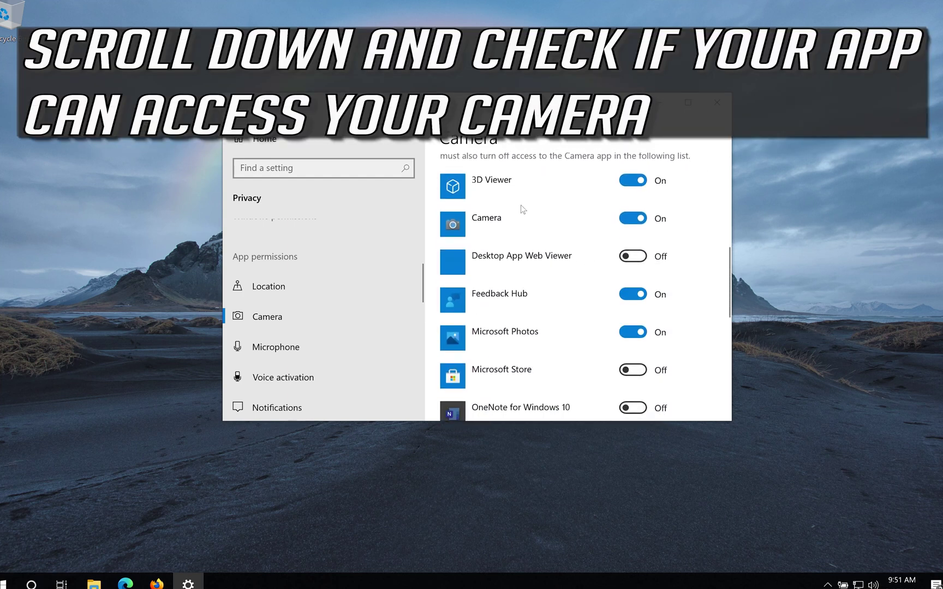
pyautogui.scroll(-3, 534, 342)
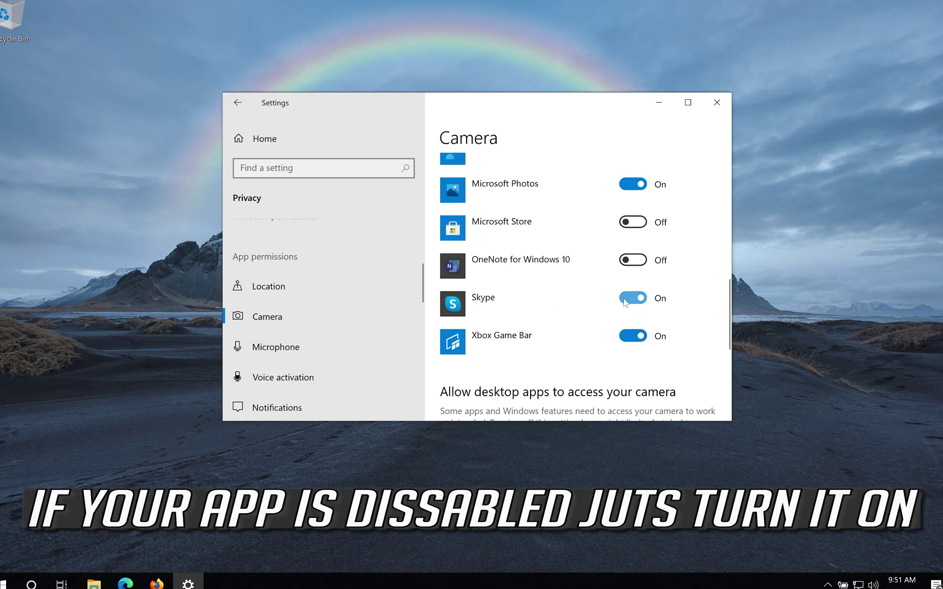
pyautogui.scroll(-3, 611, 295)
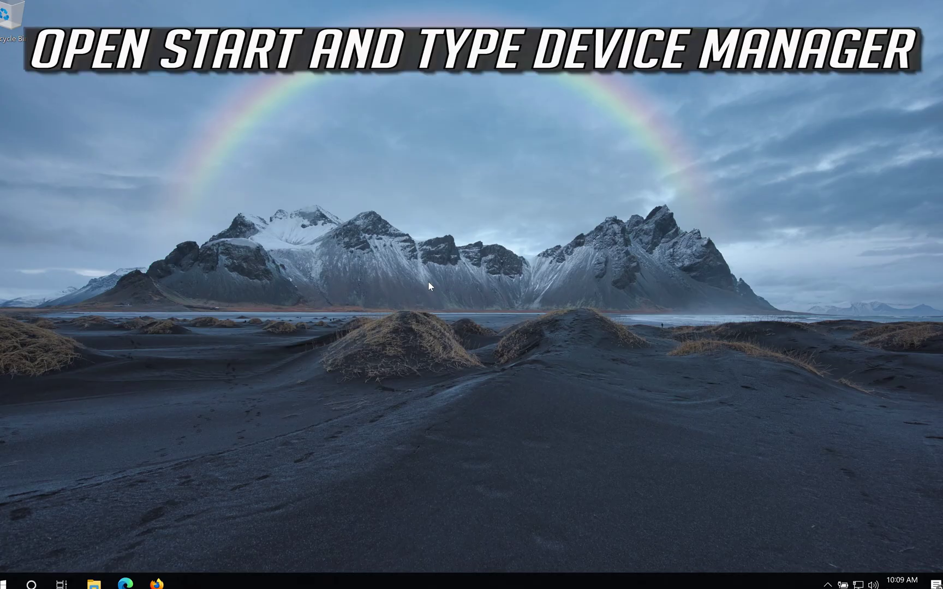
# Search the Start menu for 'device manager'.
pyautogui.click(5, 582)
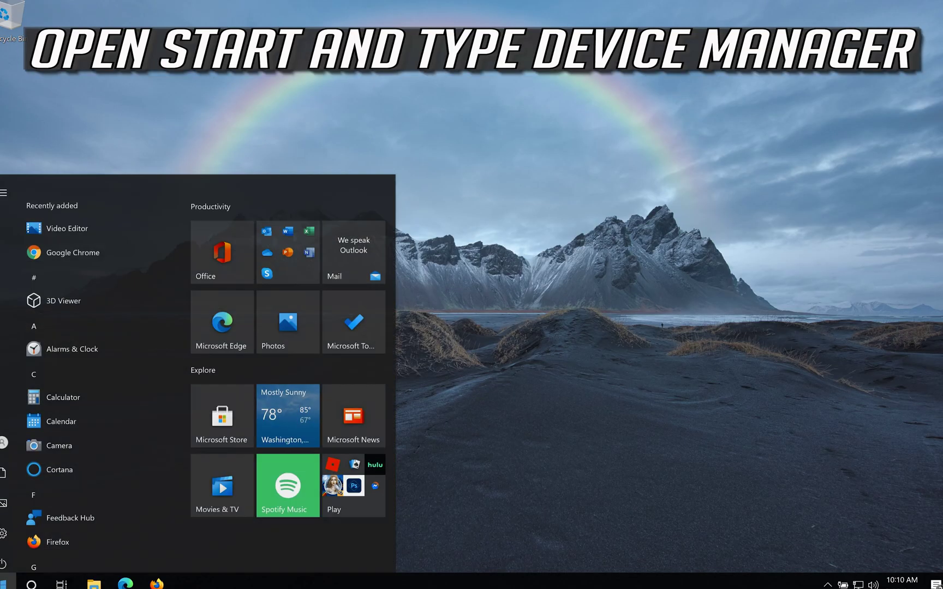
pyautogui.write('de')
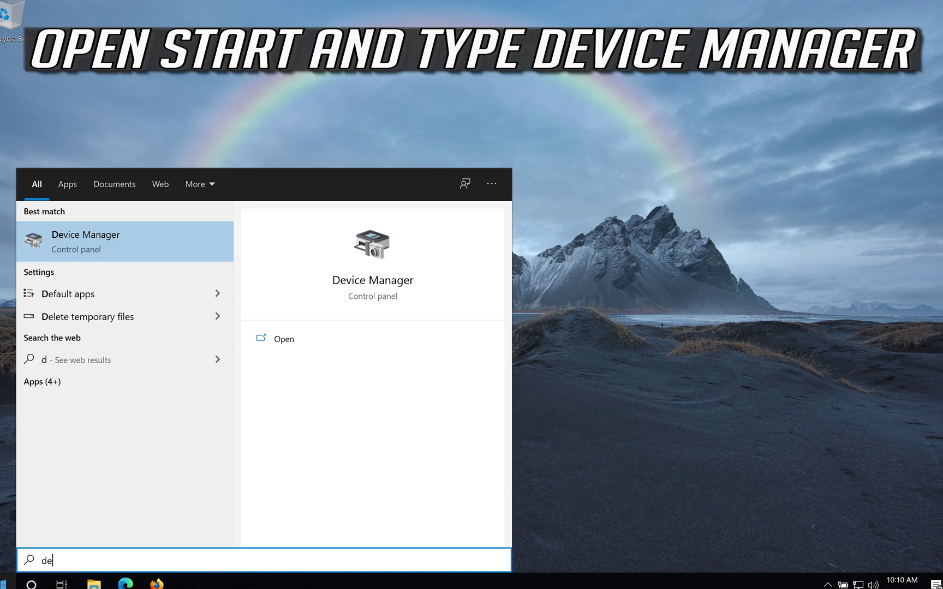
pyautogui.write('vice manager')
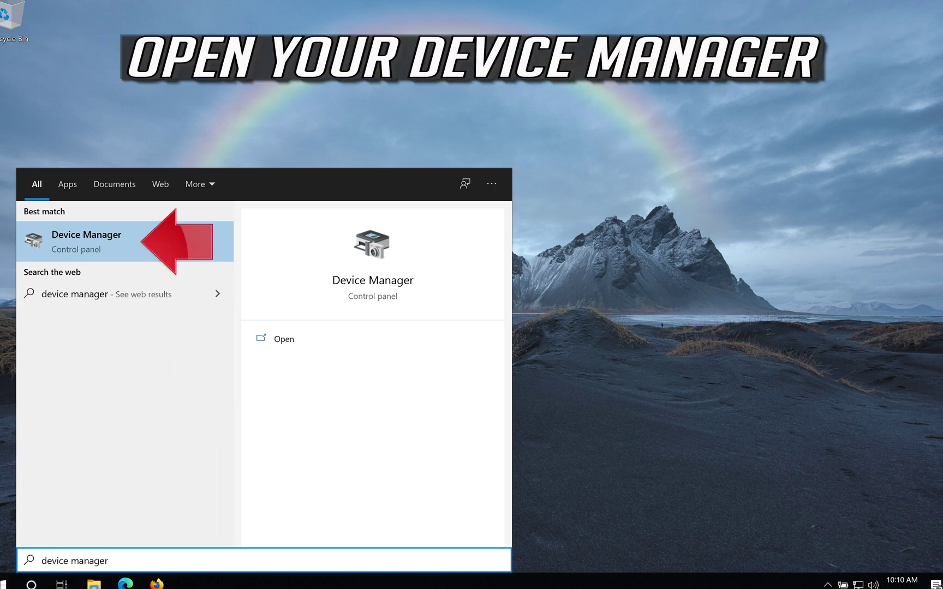
# Open Device Manager, centre it, expand Cameras and right-click VirtualBox Webcam - Integrated Webcam.
pyautogui.click(151, 238)
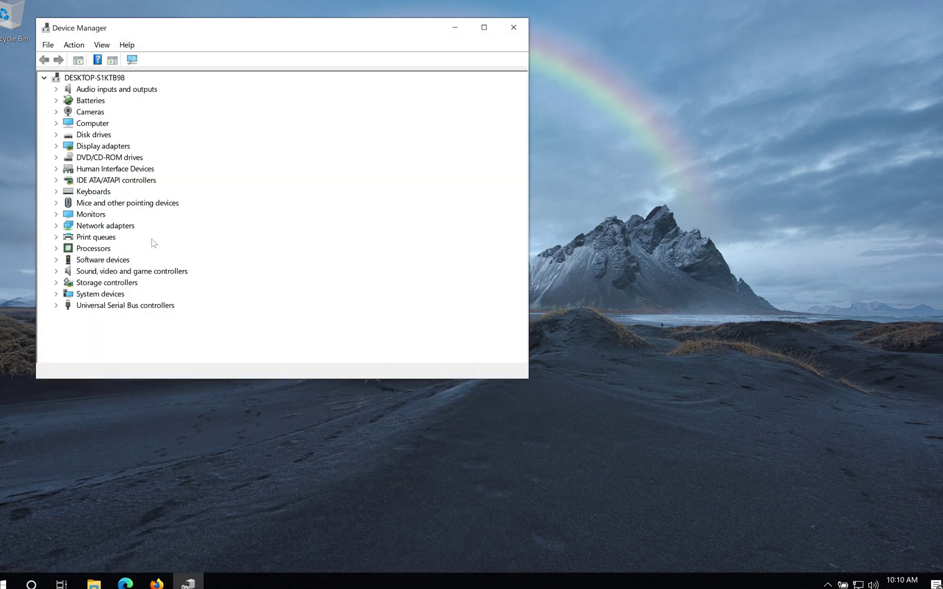
pyautogui.moveTo(219, 33); pyautogui.dragTo(442, 87)
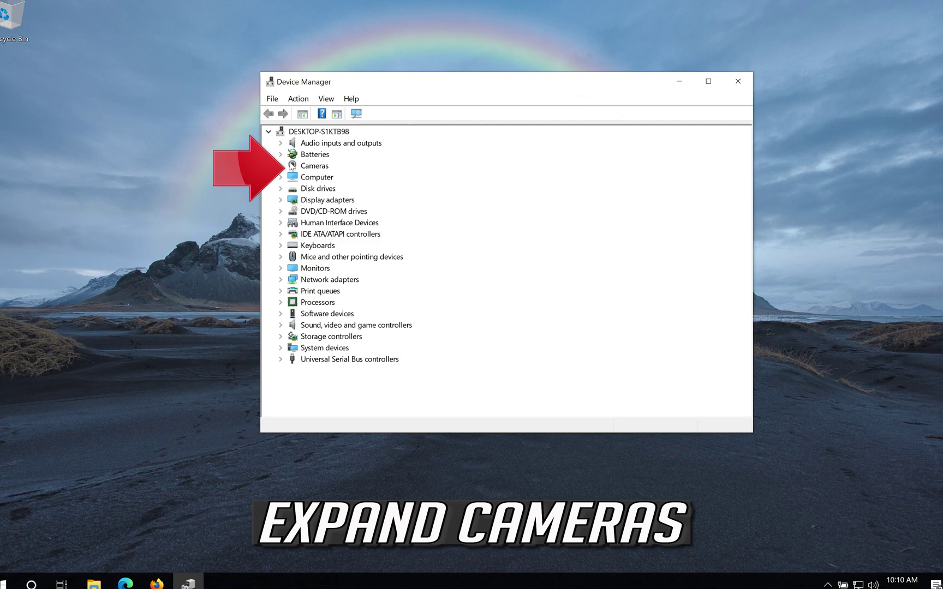
pyautogui.click(280, 166)
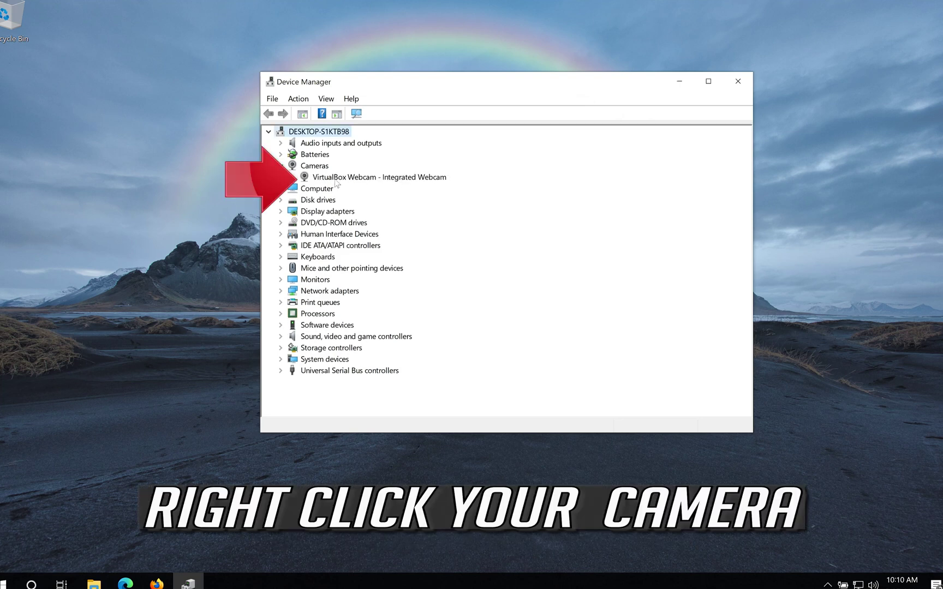
pyautogui.rightClick(395, 177)
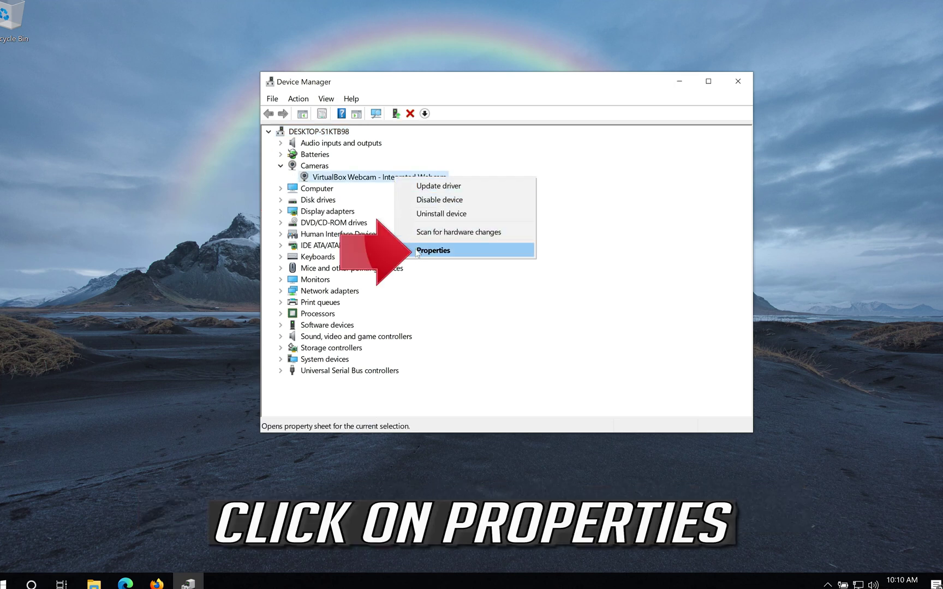
# Open the webcam's Properties on the Driver tab and start, then close, an Update Driver wizard.
pyautogui.click(461, 252)
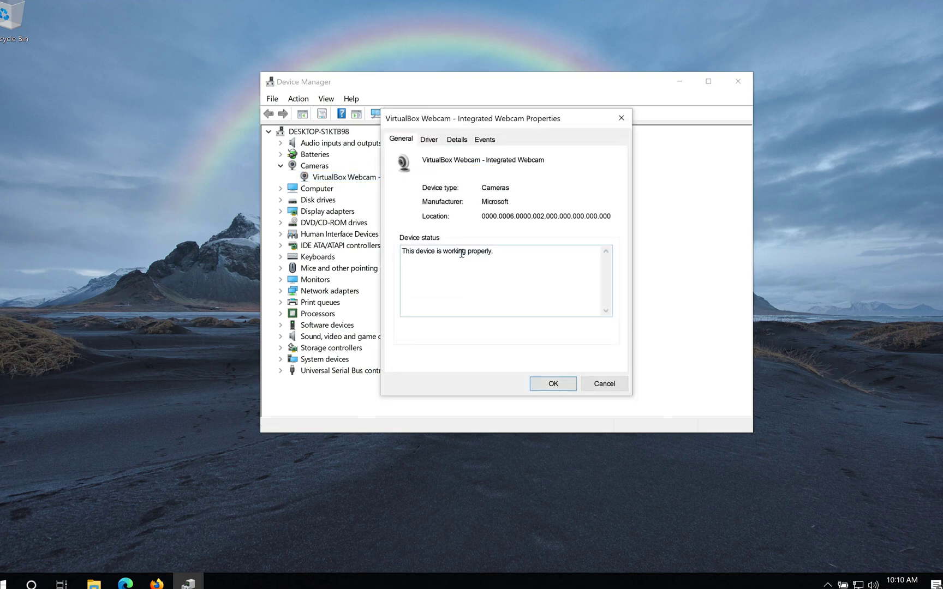
pyautogui.click(428, 139)
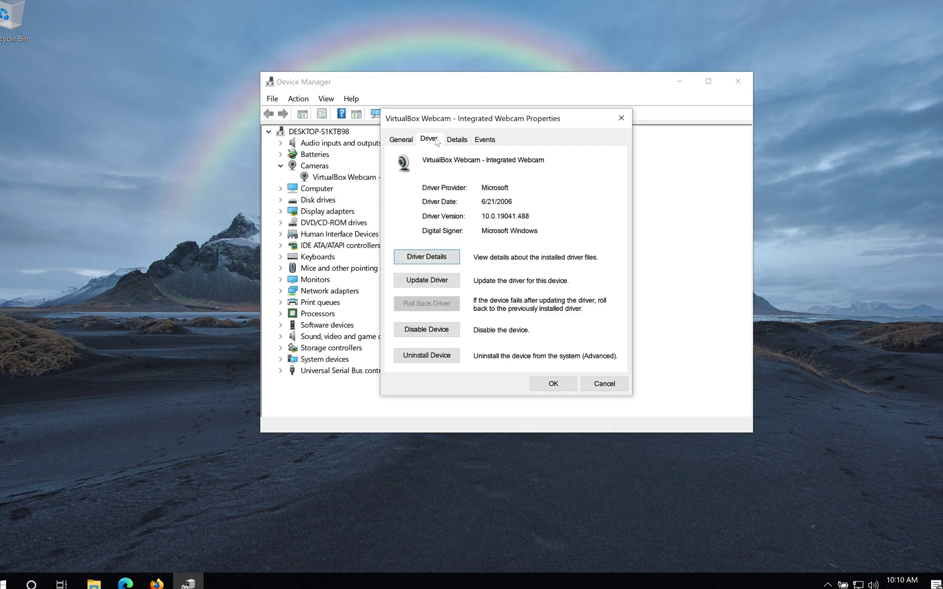
pyautogui.click(425, 280)
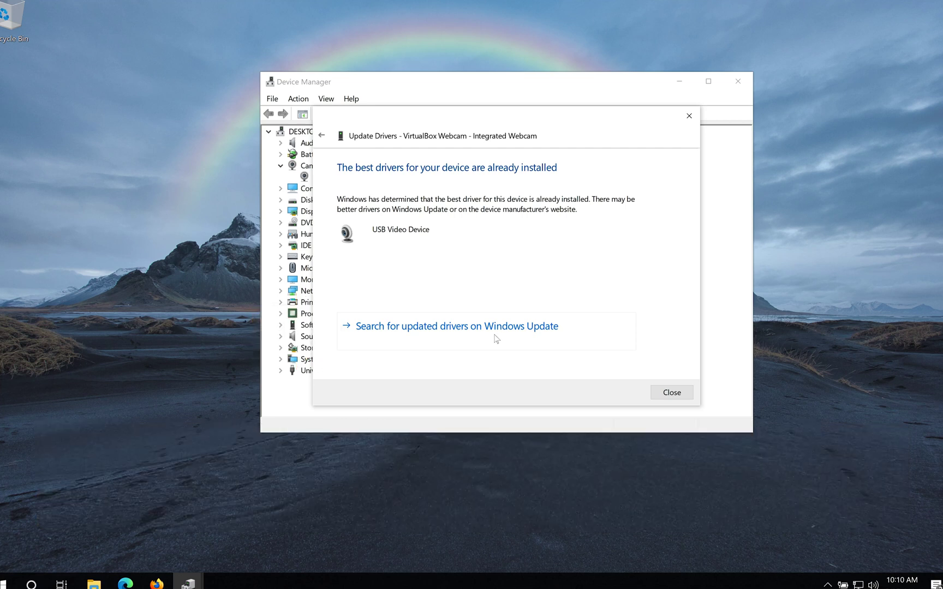
pyautogui.click(497, 331)
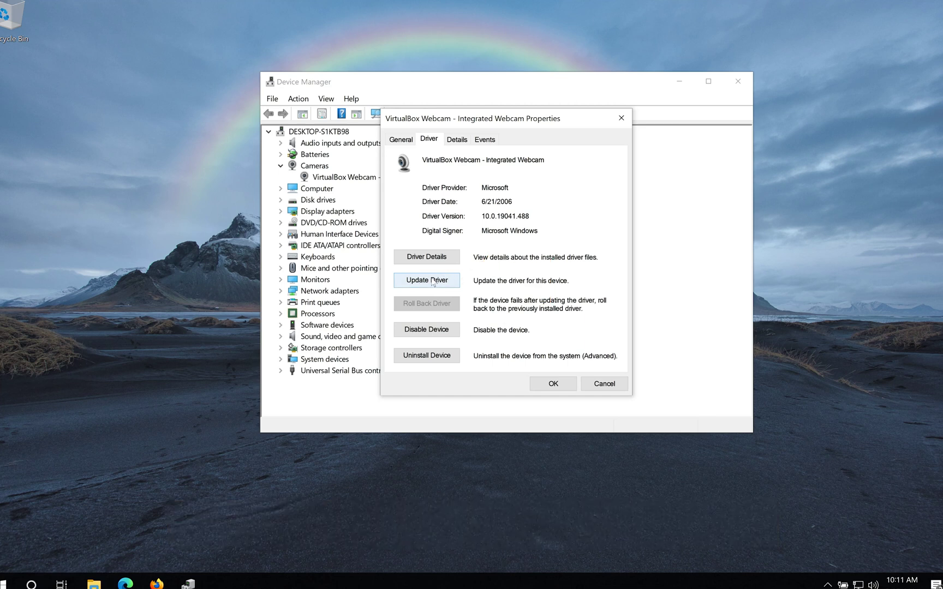
# Update the webcam driver by picking USB Video Device from drivers on this computer.
pyautogui.click(433, 282)
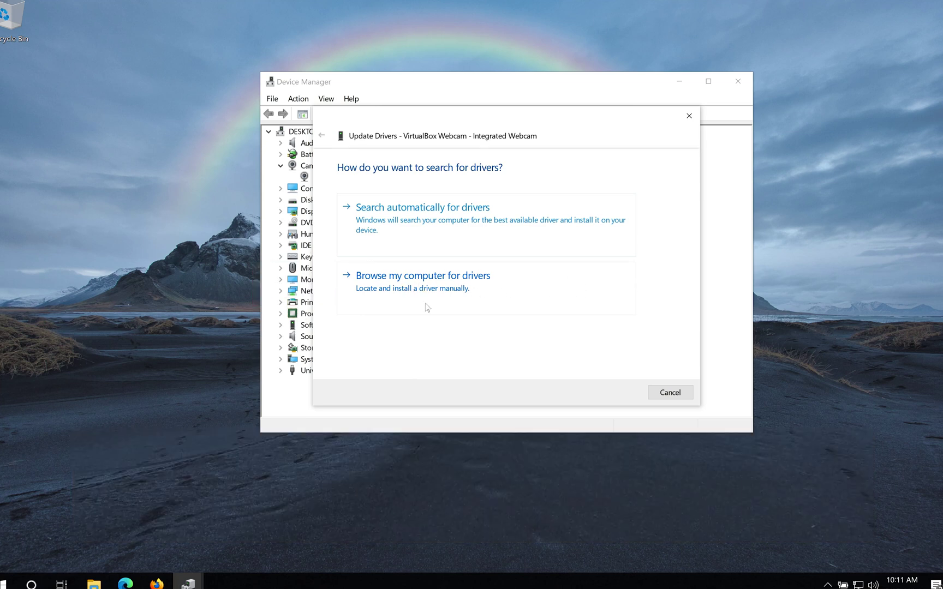
pyautogui.click(428, 308)
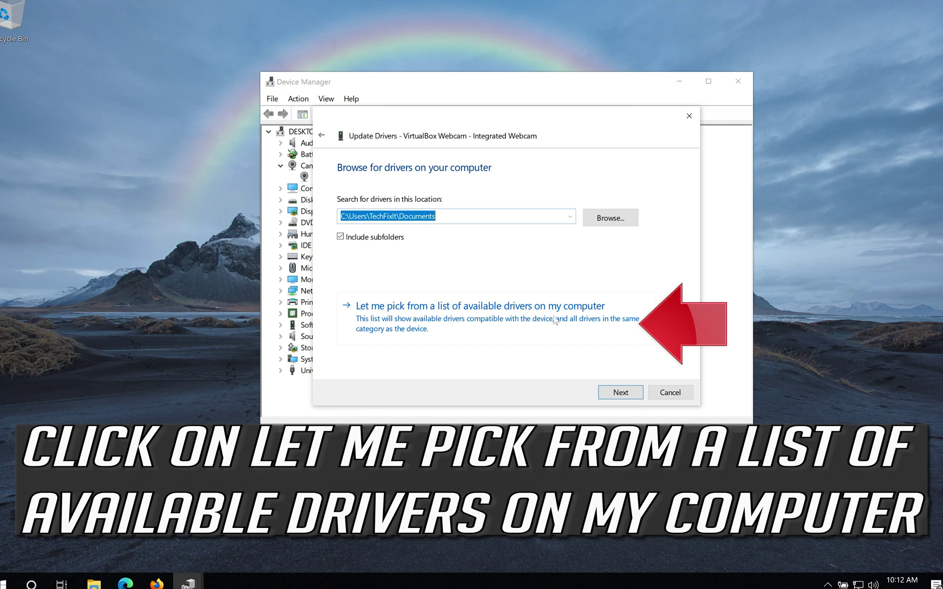
pyautogui.click(428, 319)
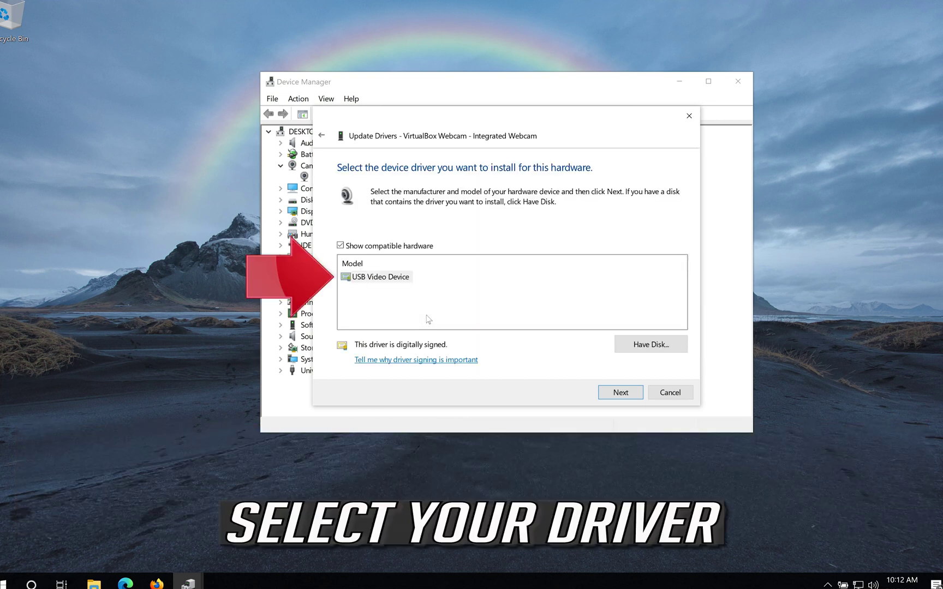
pyautogui.click(364, 281)
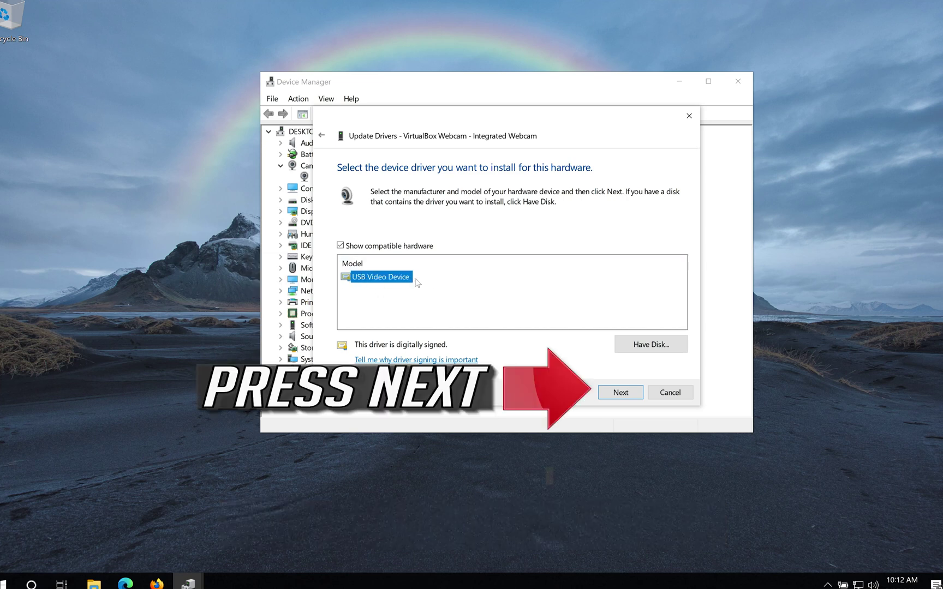
pyautogui.click(620, 393)
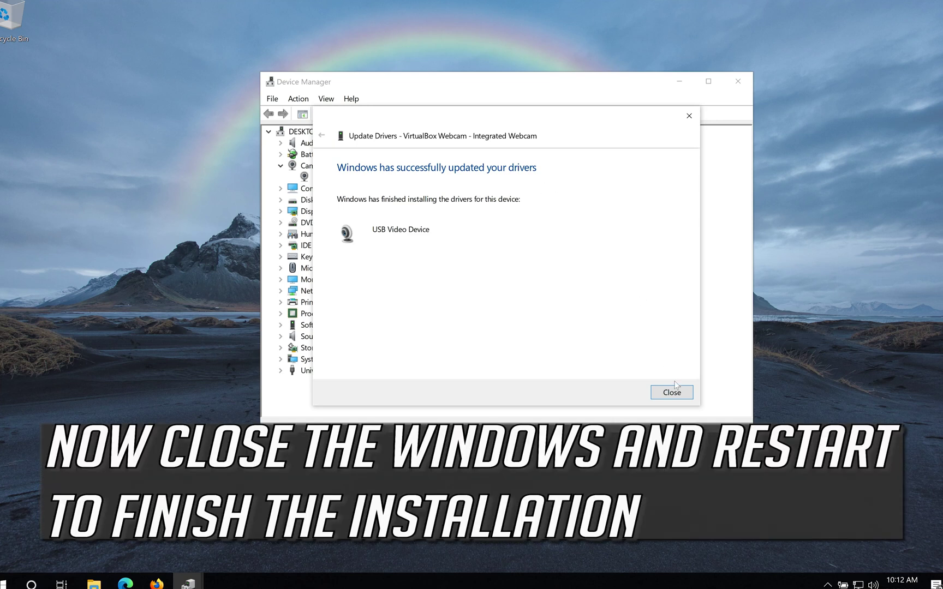
# Close the update wizard, webcam Properties and Device Manager, then bring up Start's power options.
pyautogui.click(672, 393)
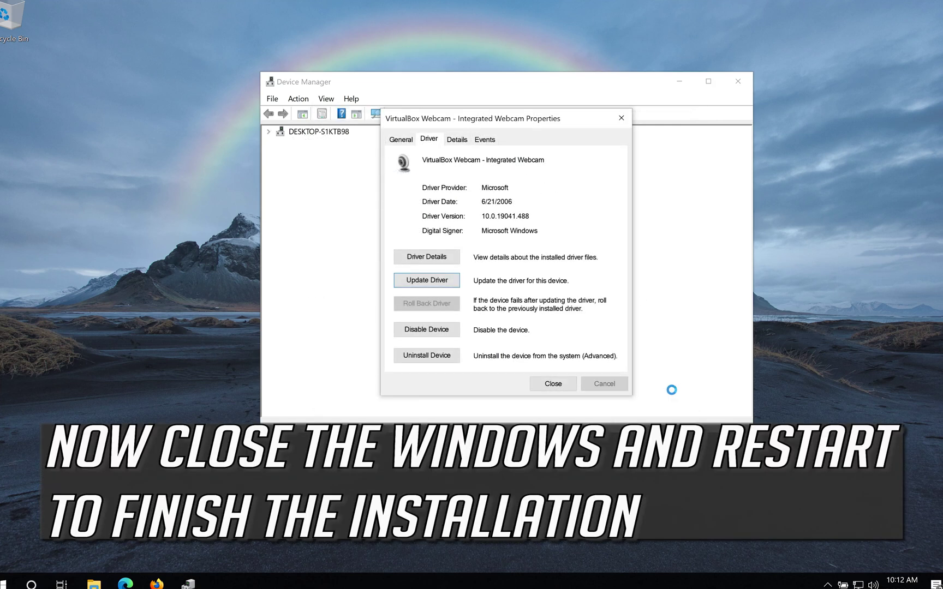
pyautogui.click(555, 385)
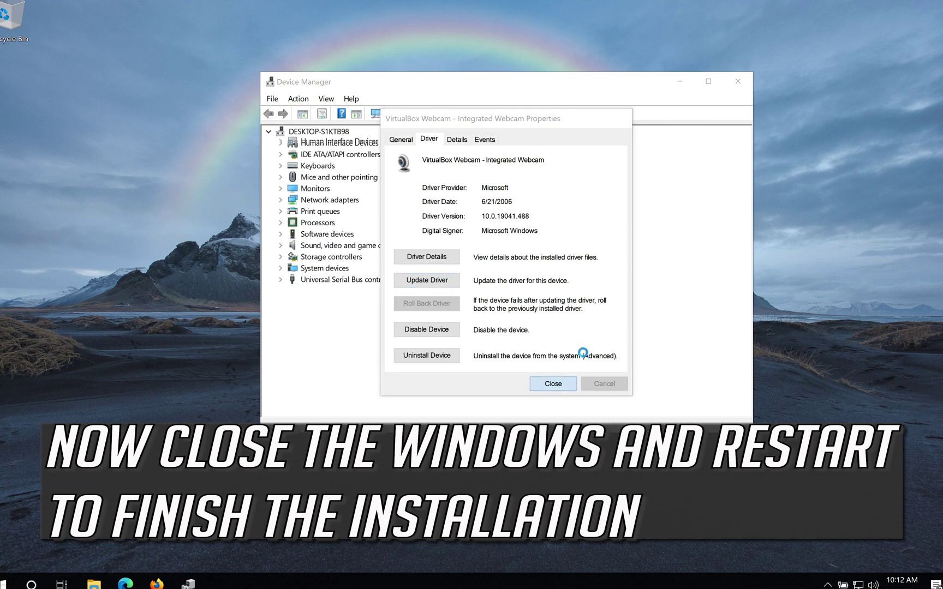
pyautogui.click(736, 83)
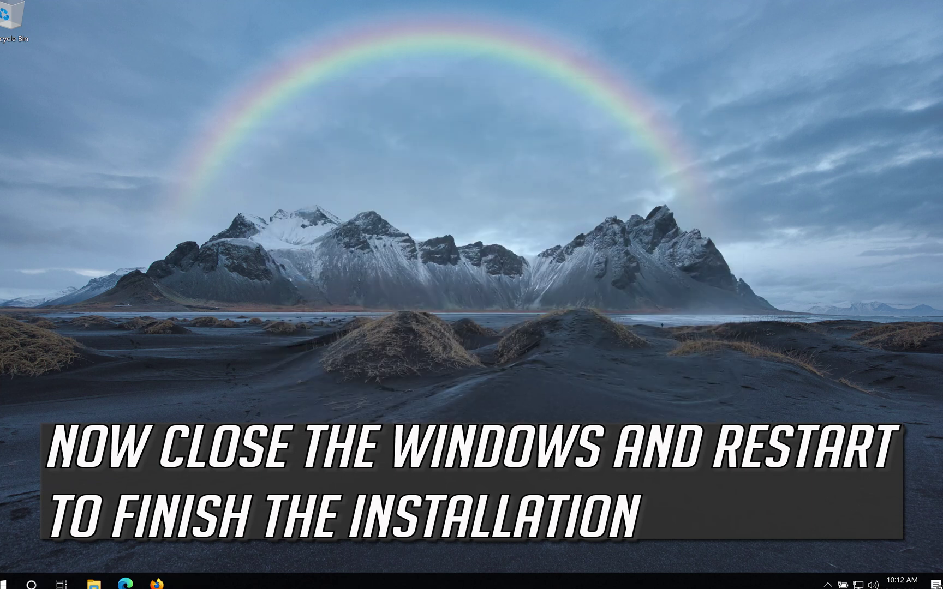
pyautogui.click(3, 583)
pyautogui.click(3, 557)
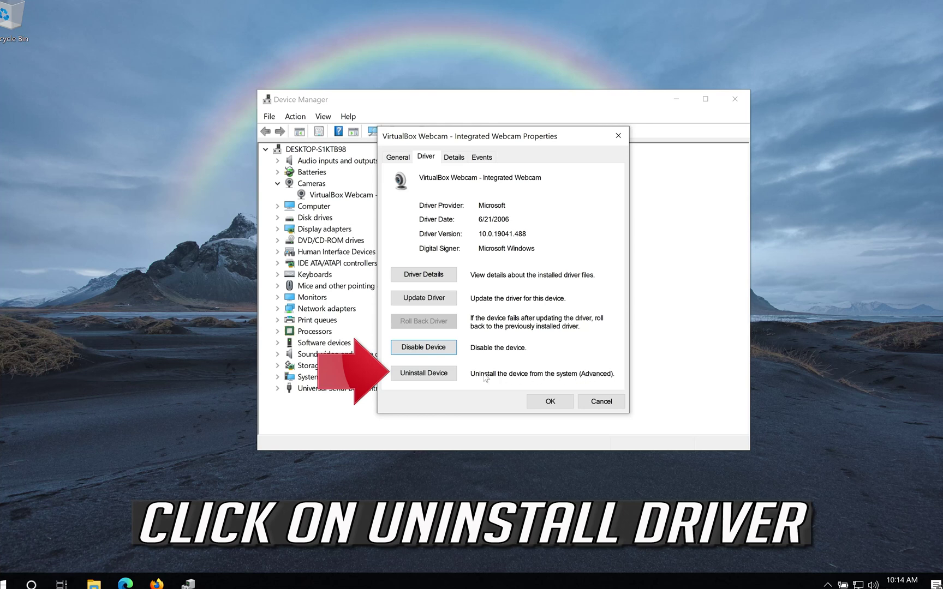
# Uninstall the VirtualBox webcam device and close Device Manager.
pyautogui.click(419, 375)
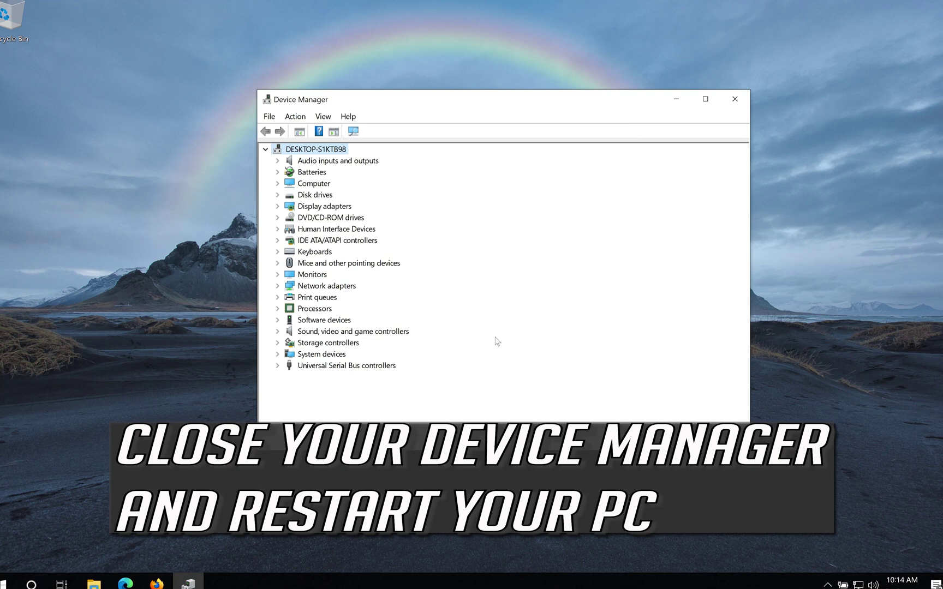
pyautogui.click(742, 98)
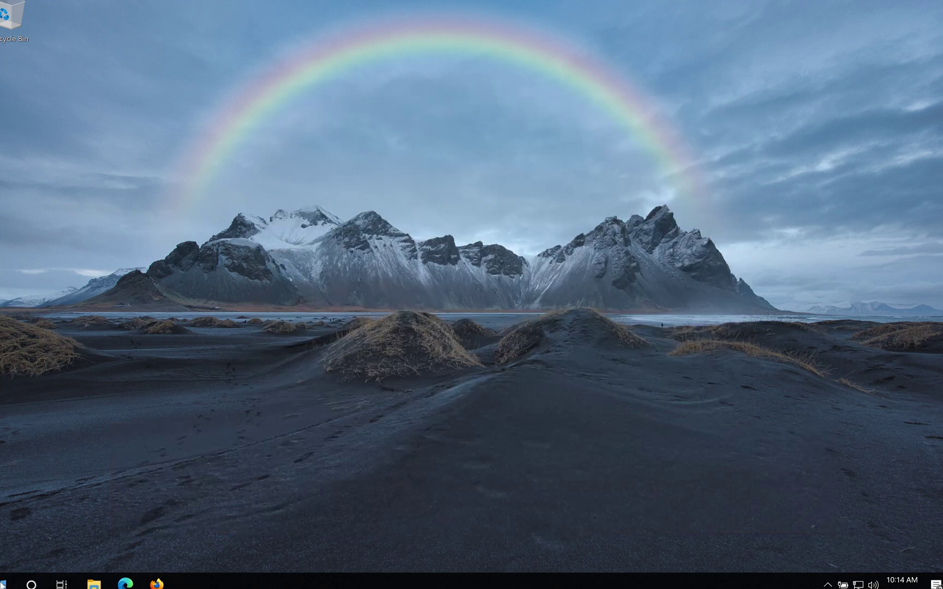
# Bring up the Start menu power options to restart the PC.
pyautogui.click(3, 583)
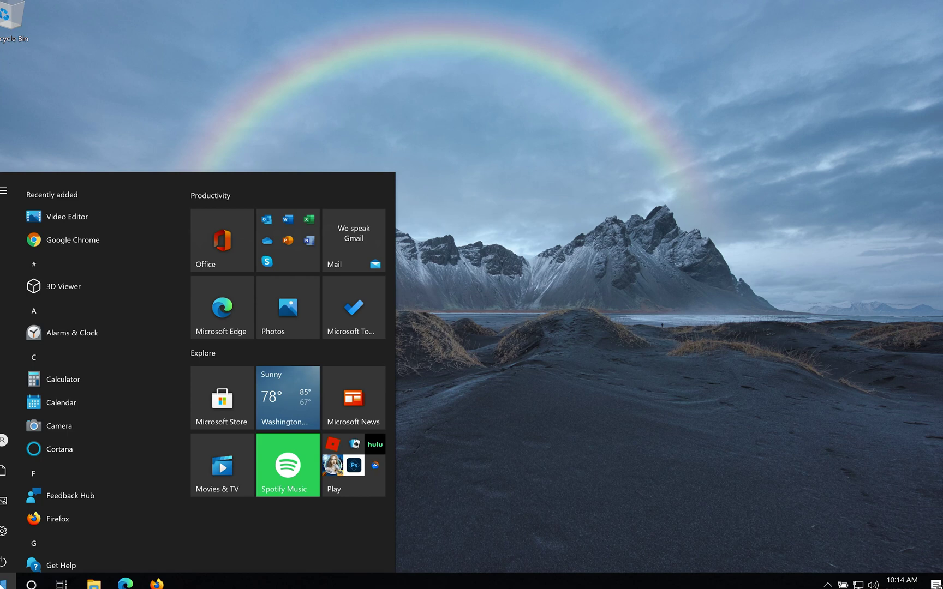
pyautogui.click(3, 556)
pyautogui.press('Escape')
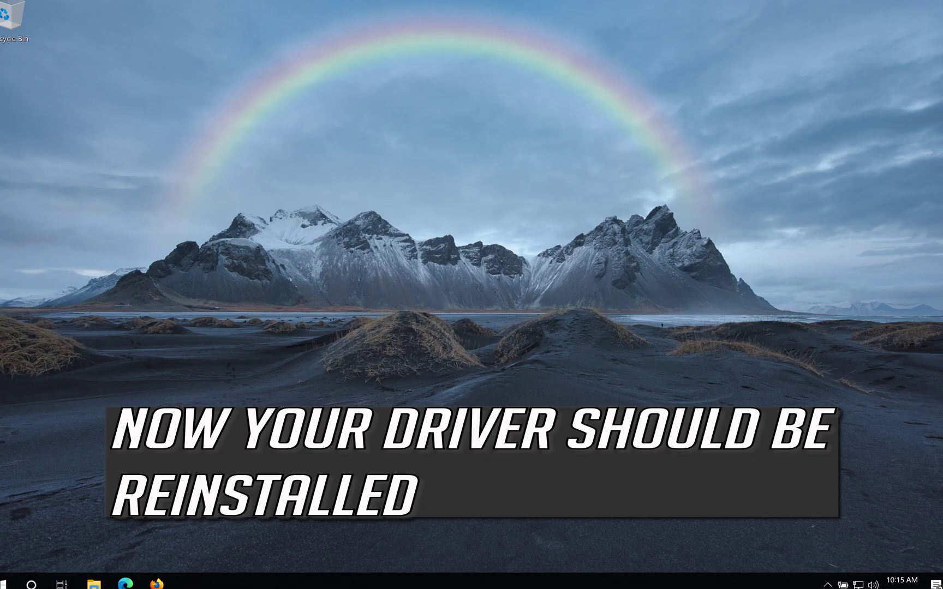
# Reopen Device Manager through a 'device' search and expand Cameras to show the webcam.
pyautogui.press('super')
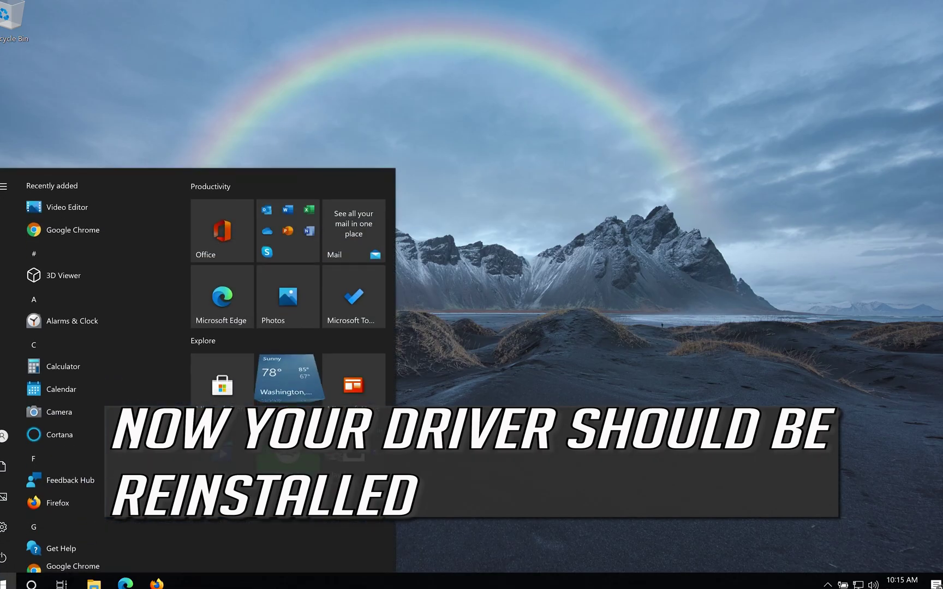
pyautogui.write('device')
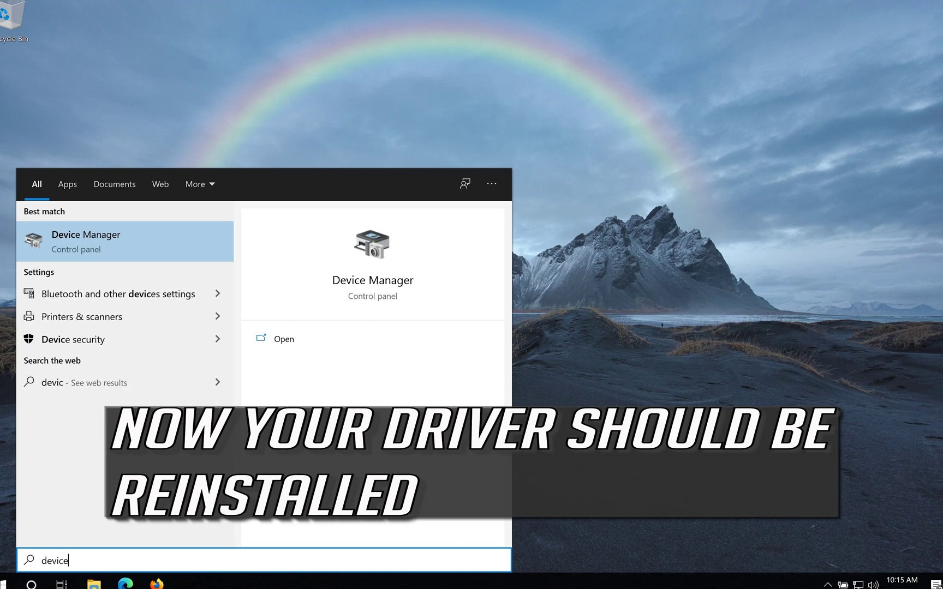
pyautogui.press('Return')
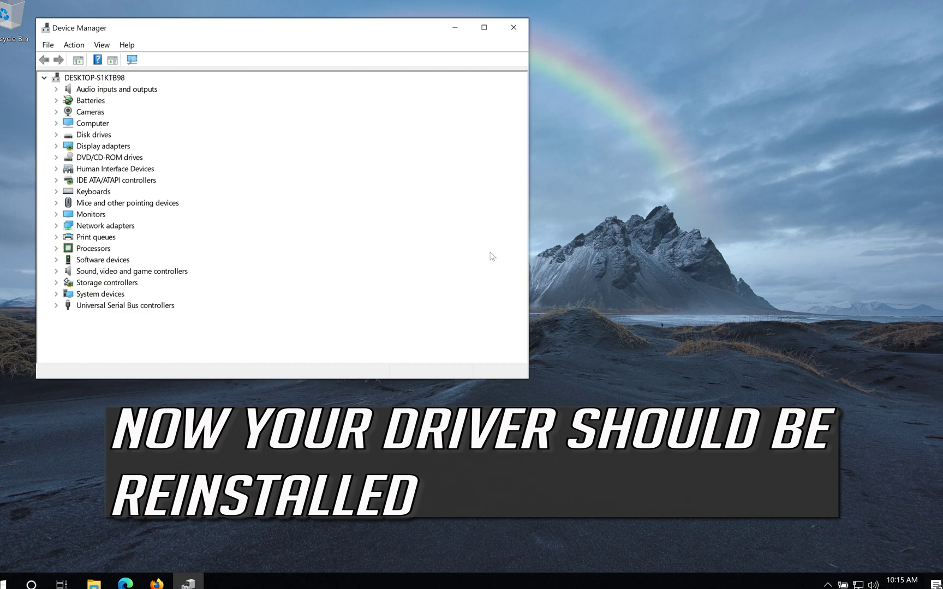
pyautogui.moveTo(322, 33); pyautogui.dragTo(598, 124)
pyautogui.click(334, 203)
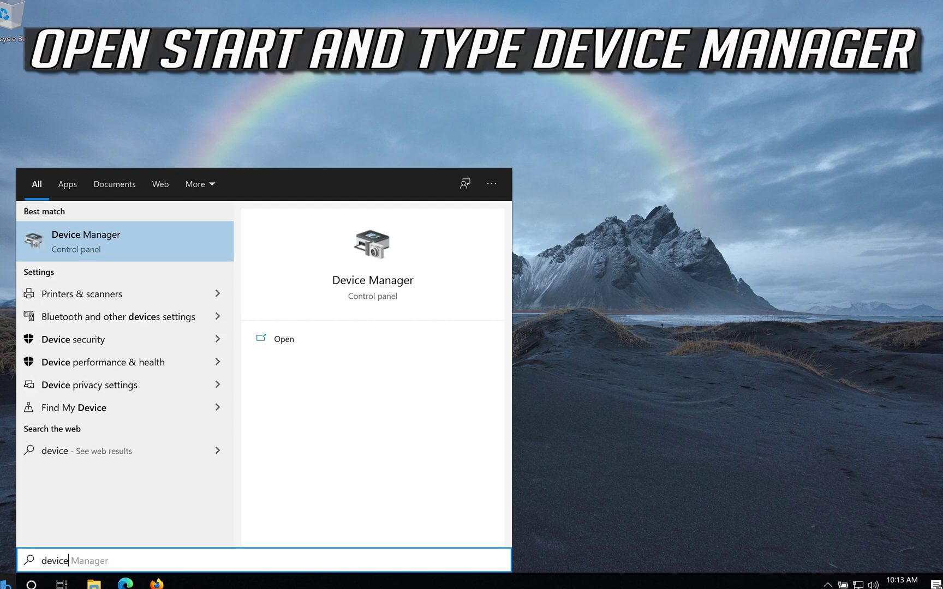
# Reopen Device Manager from Start search and open the VirtualBox Webcam - Integrated Webcam's properties under Cameras.
pyautogui.write(' manager')
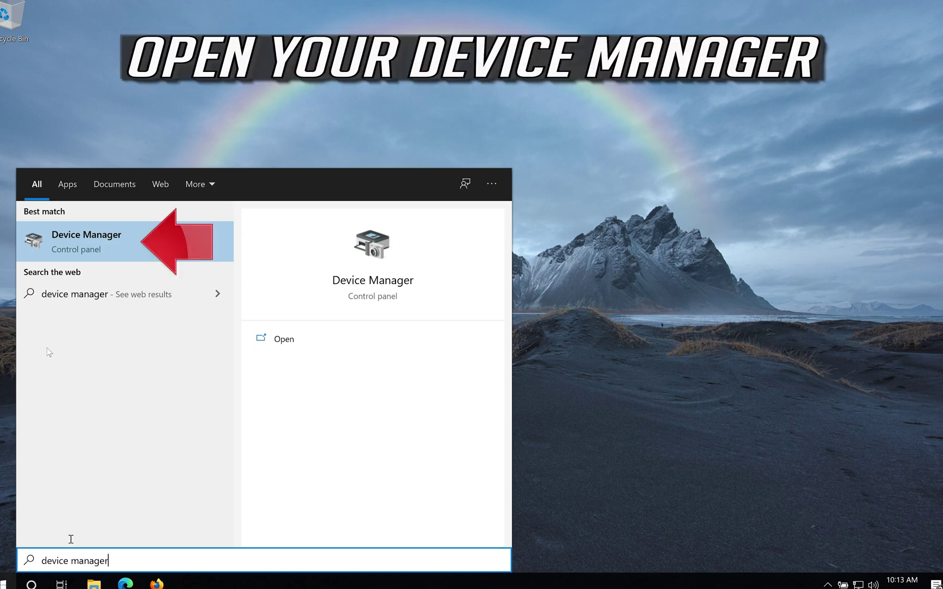
pyautogui.click(116, 238)
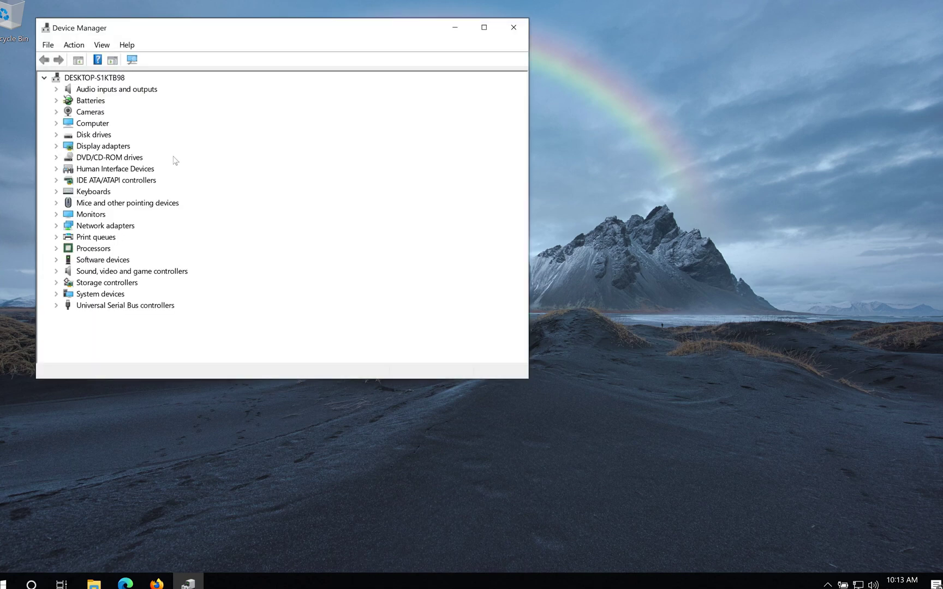
pyautogui.moveTo(203, 29); pyautogui.dragTo(423, 100)
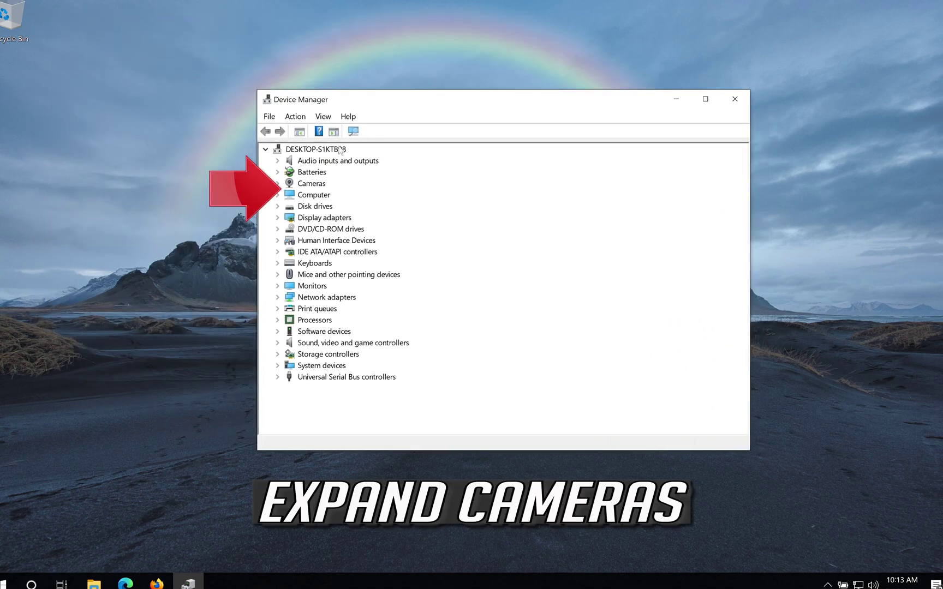
pyautogui.click(277, 183)
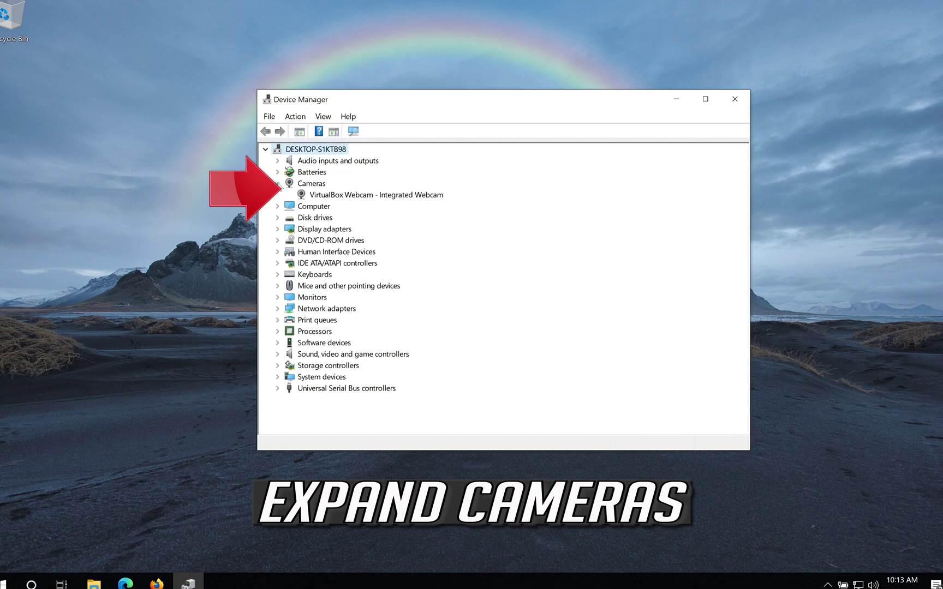
pyautogui.rightClick(335, 197)
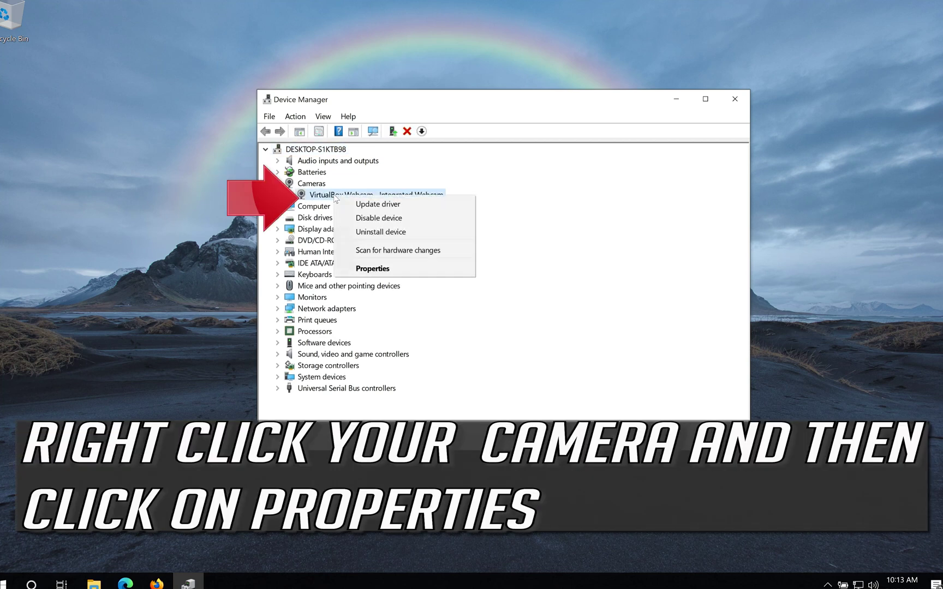
pyautogui.click(368, 270)
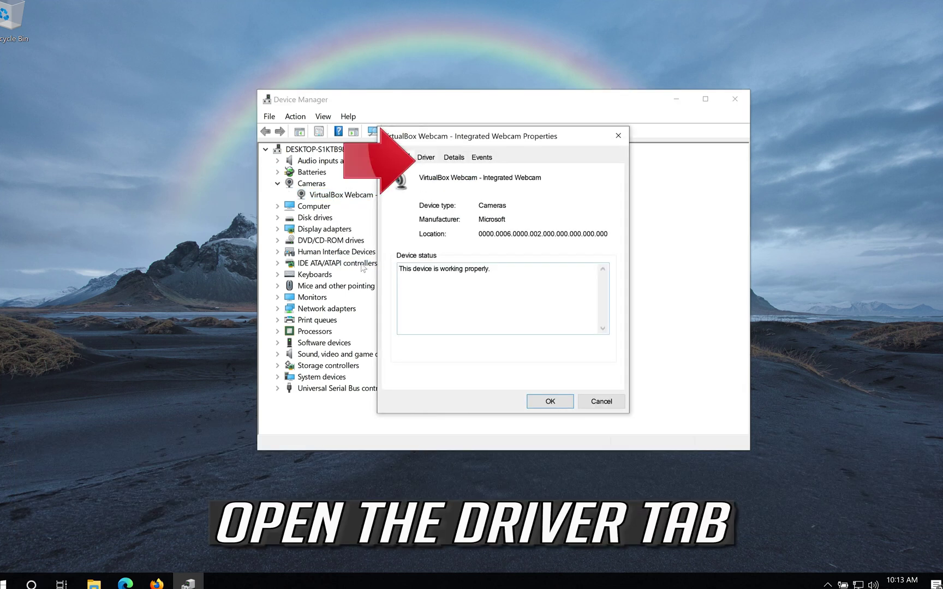
# Use Disable Device on the webcam's Driver tab and confirm with Yes.
pyautogui.click(431, 159)
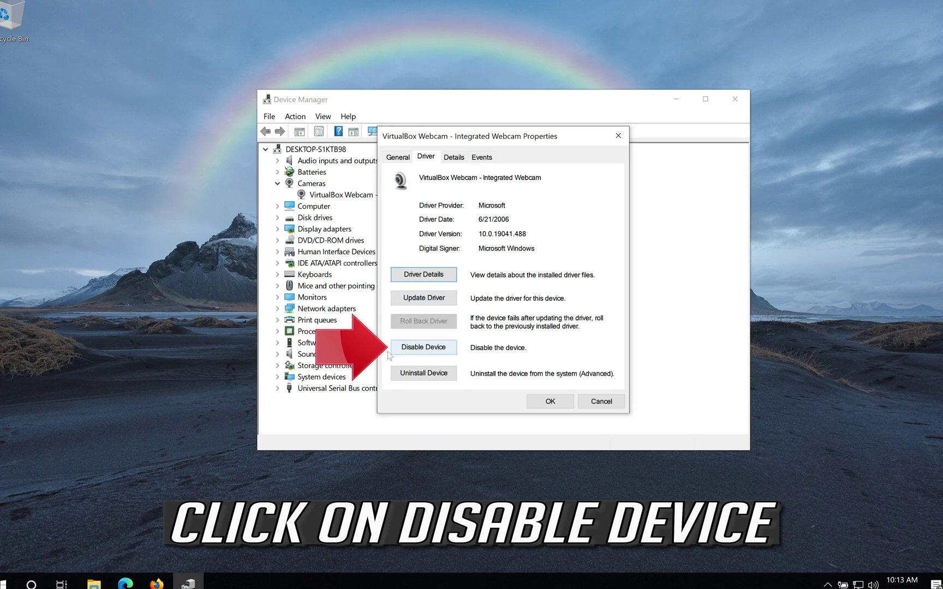
pyautogui.click(427, 351)
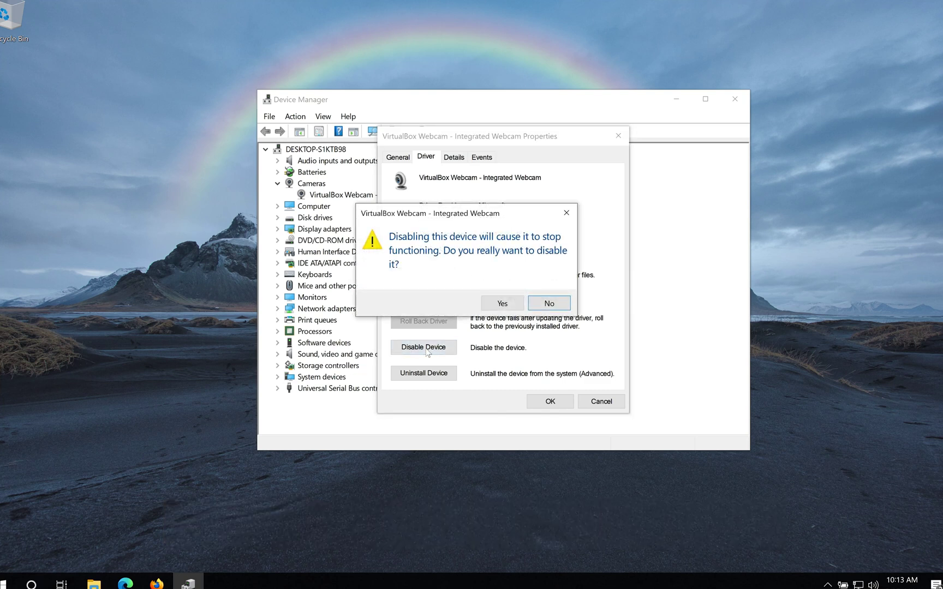
pyautogui.click(503, 304)
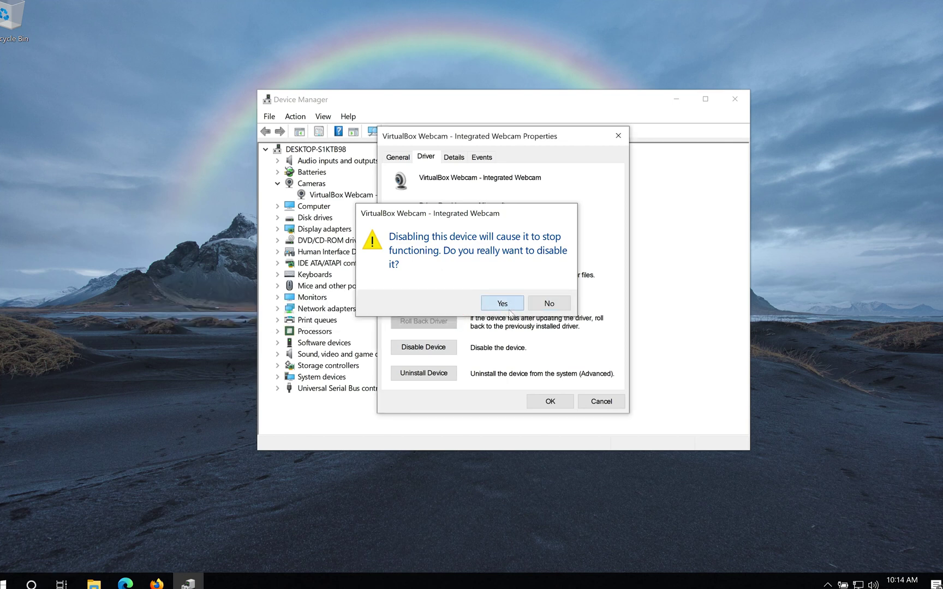